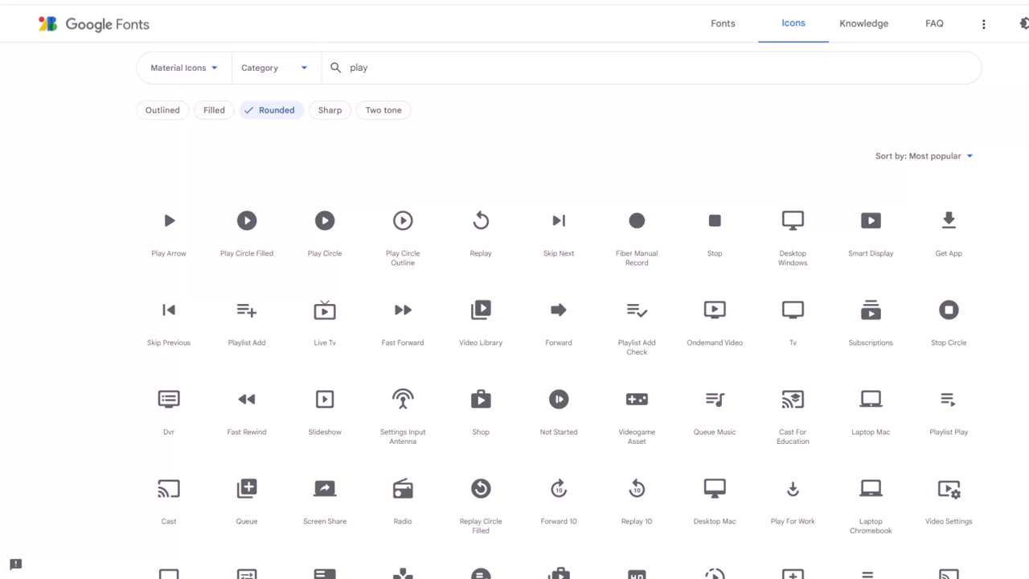
pyautogui.click(378, 67)
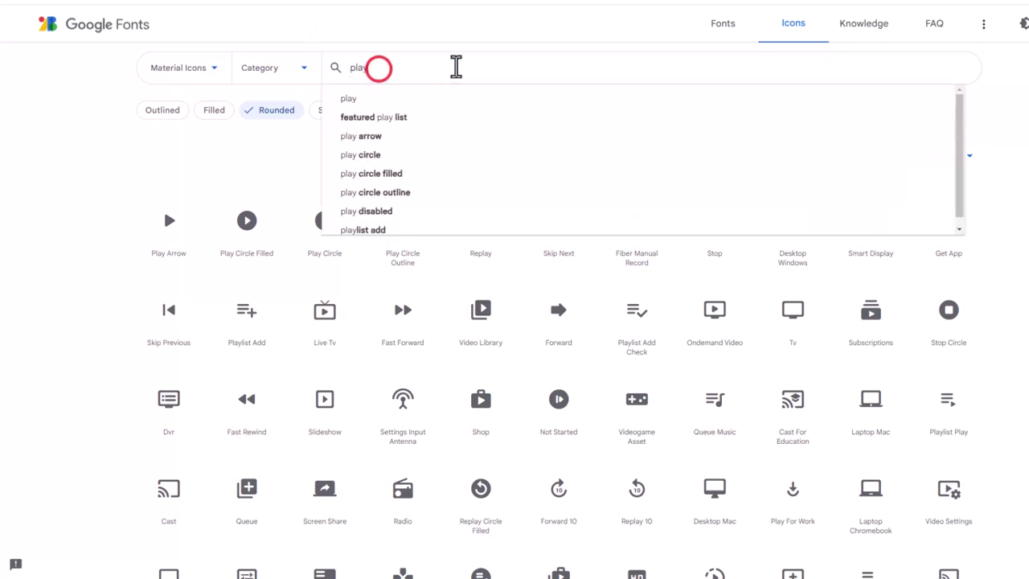
pyautogui.press('BackSpace')
pyautogui.press('BackSpace')
pyautogui.press('BackSpace')
pyautogui.press('BackSpace')
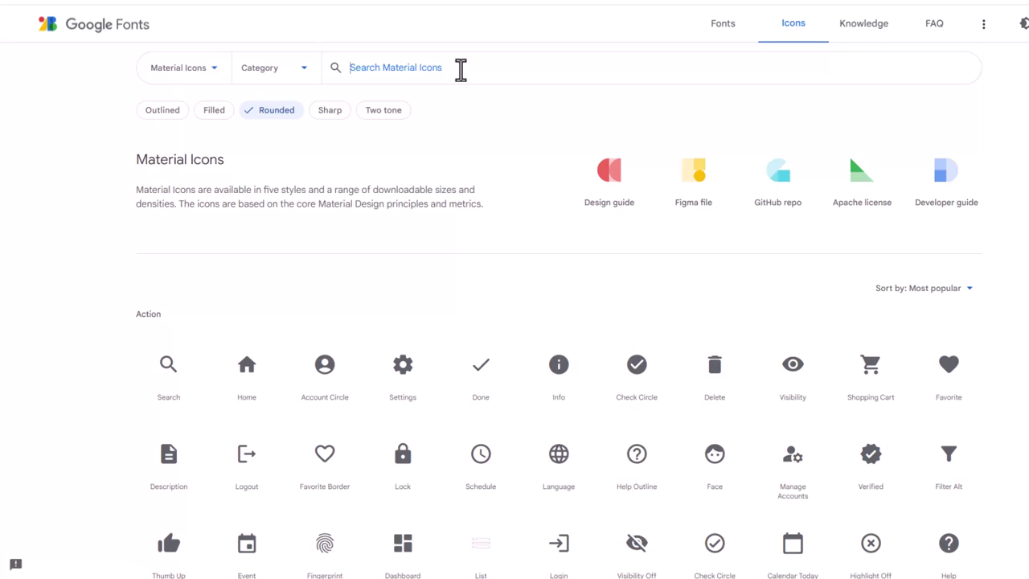
pyautogui.write('play')
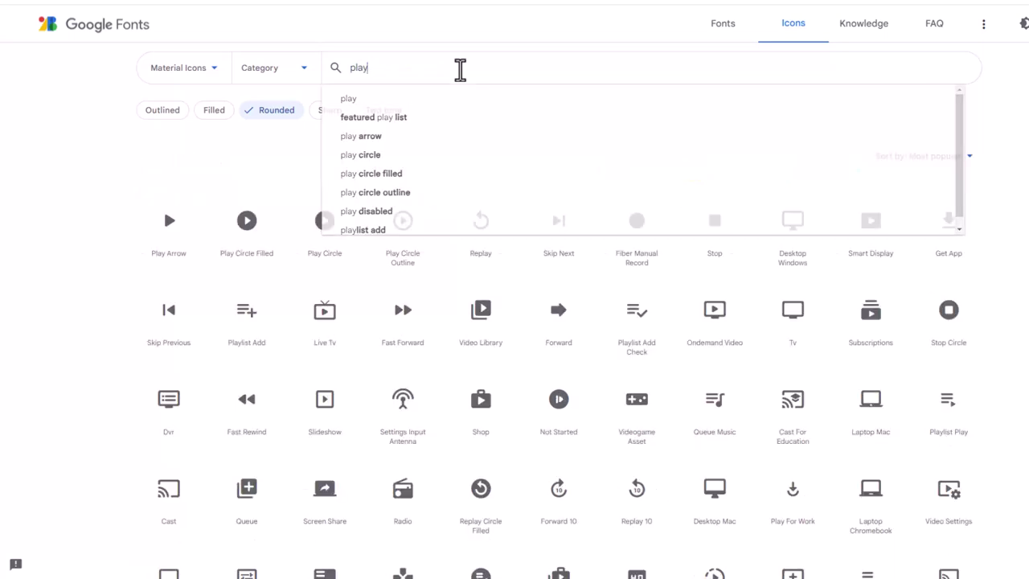
pyautogui.press('Return')
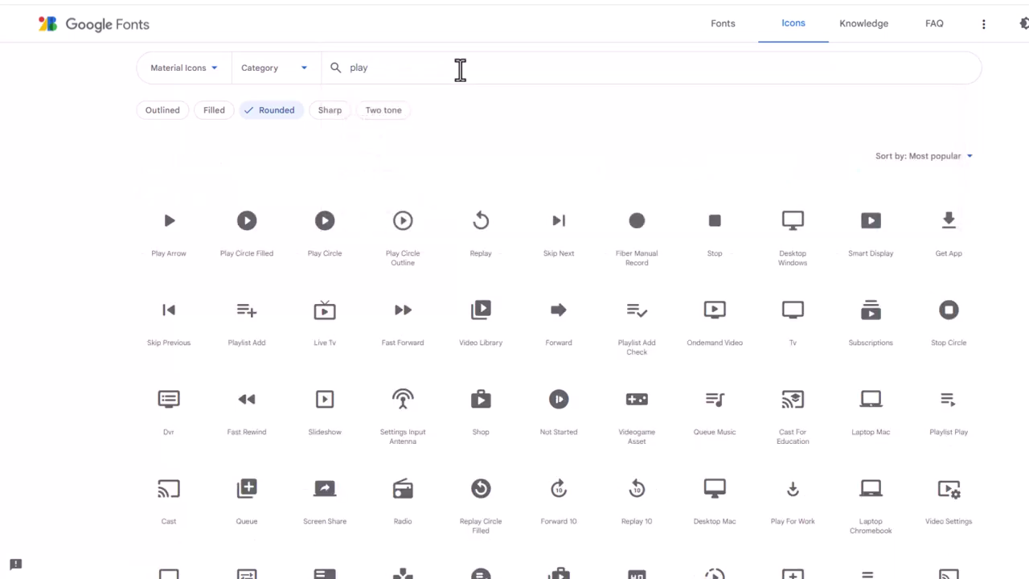
# Step: Download the Play Circle icon as an SVG with 2x density and 48dp size
pyautogui.click(322, 231)
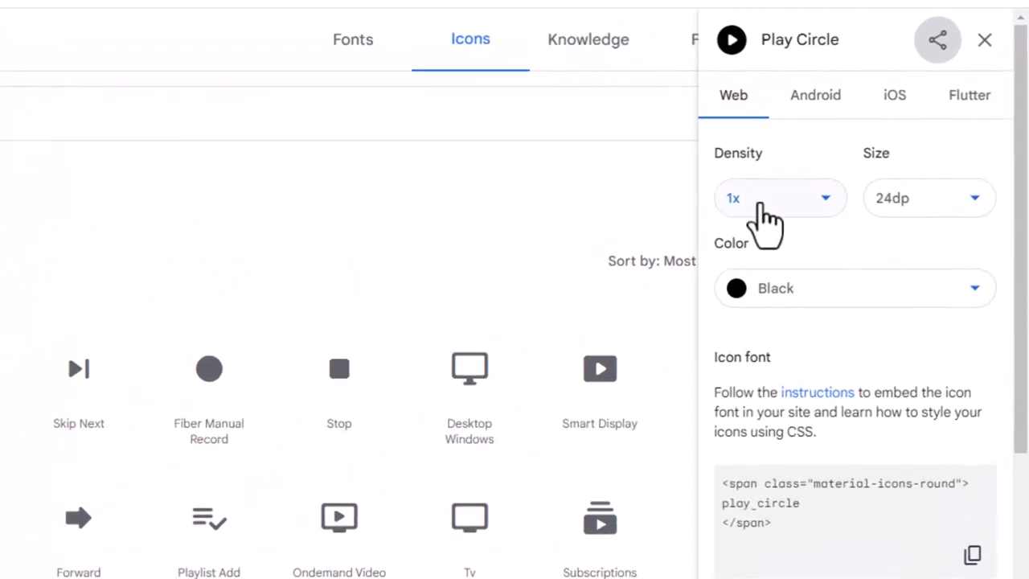
pyautogui.click(751, 201)
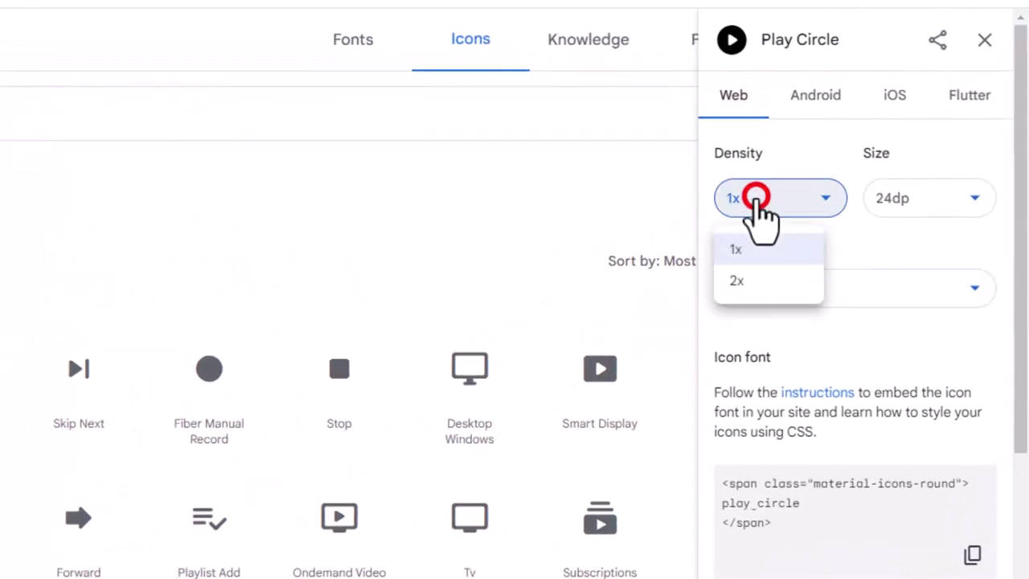
pyautogui.click(754, 286)
pyautogui.click(933, 201)
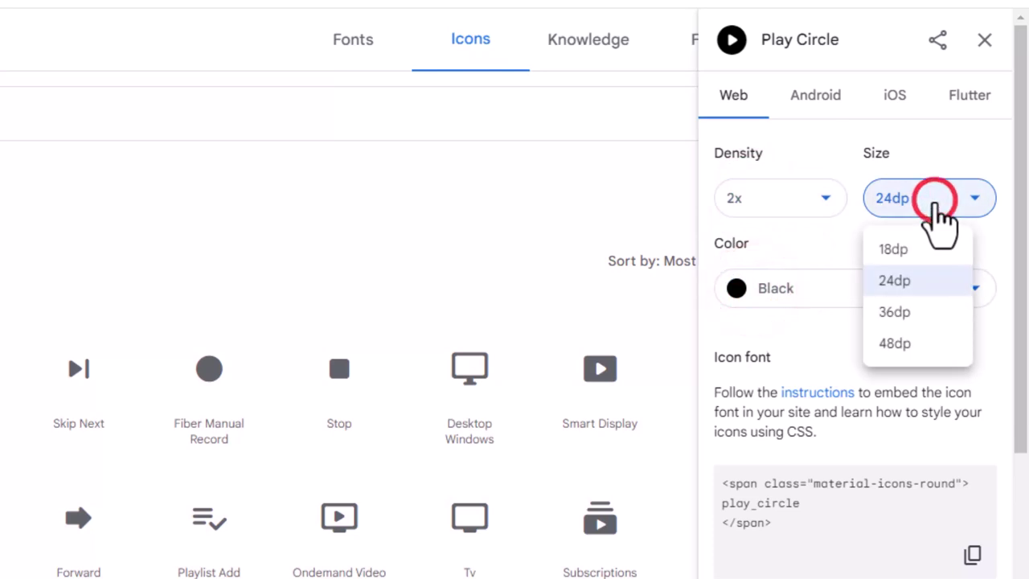
pyautogui.click(924, 351)
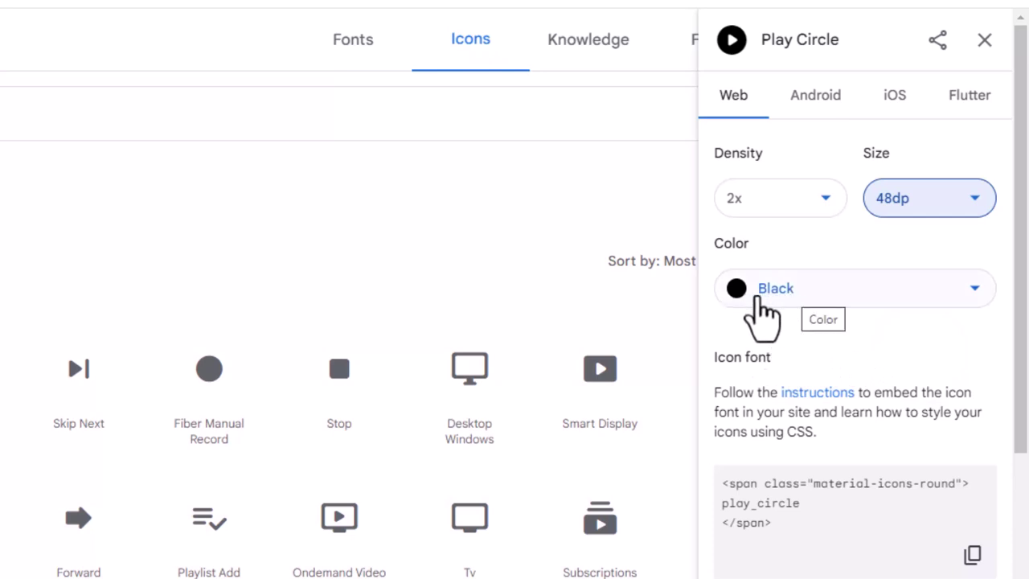
pyautogui.scroll(-5, 778, 312)
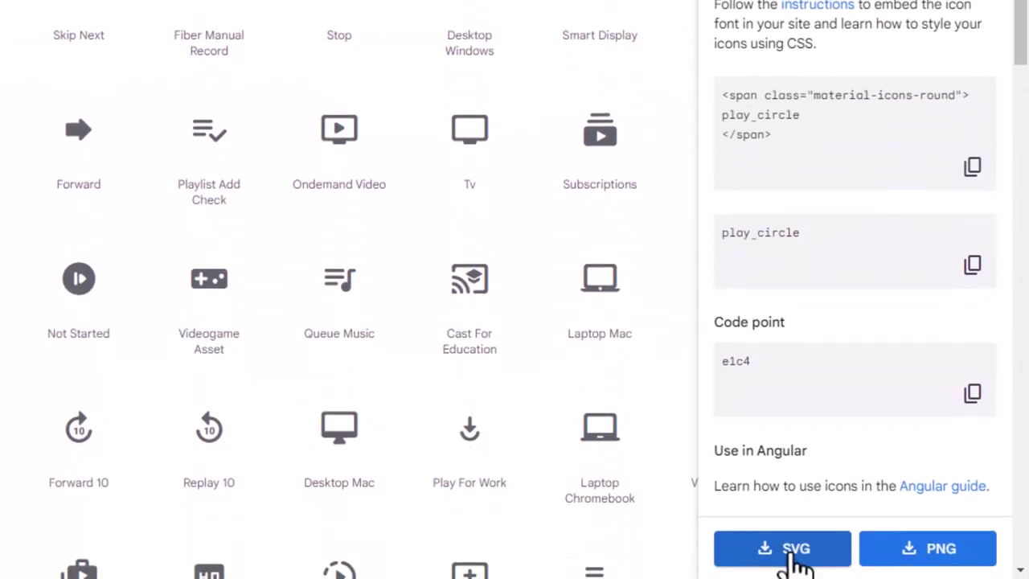
pyautogui.click(793, 563)
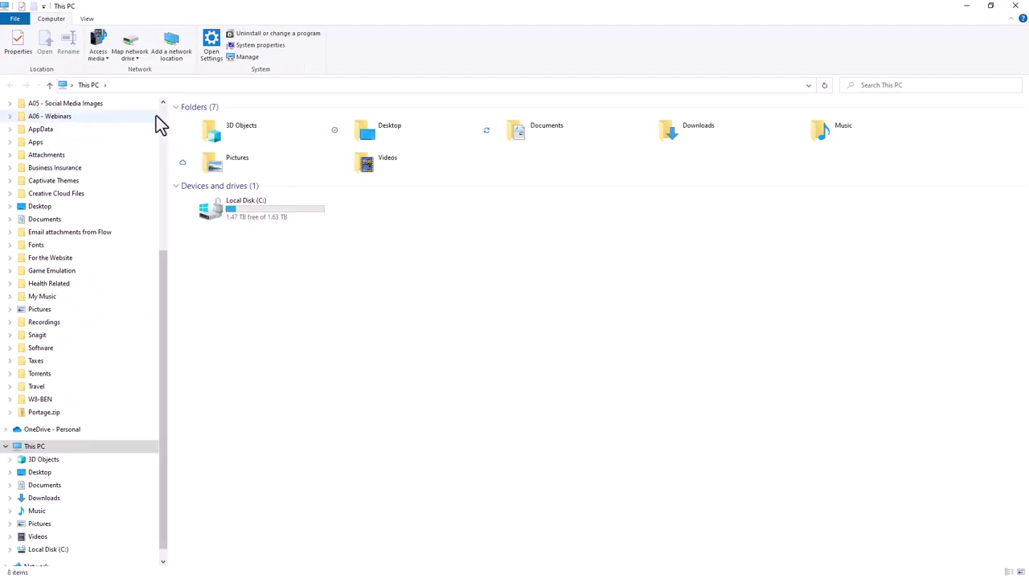
# Step: Open play_circle_black_48dp (1).svg from the Downloads folder in Illustrator
pyautogui.doubleClick(747, 131)
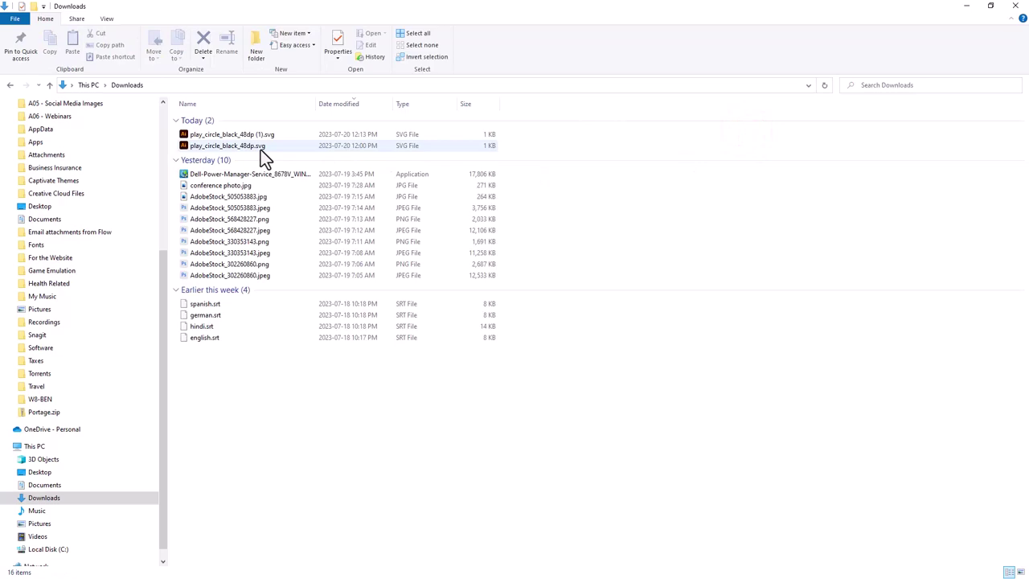
pyautogui.click(269, 136)
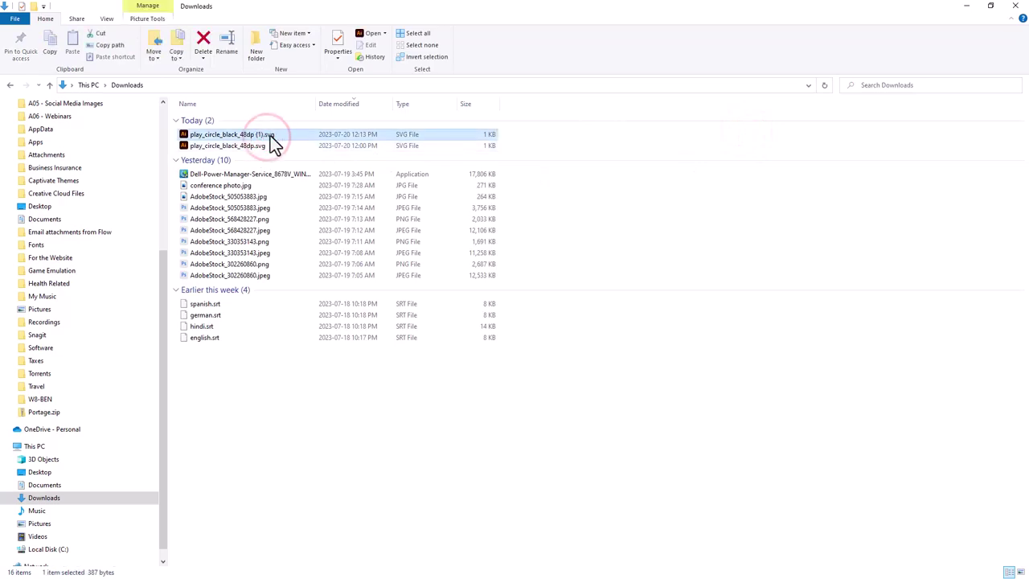
pyautogui.doubleClick(269, 135)
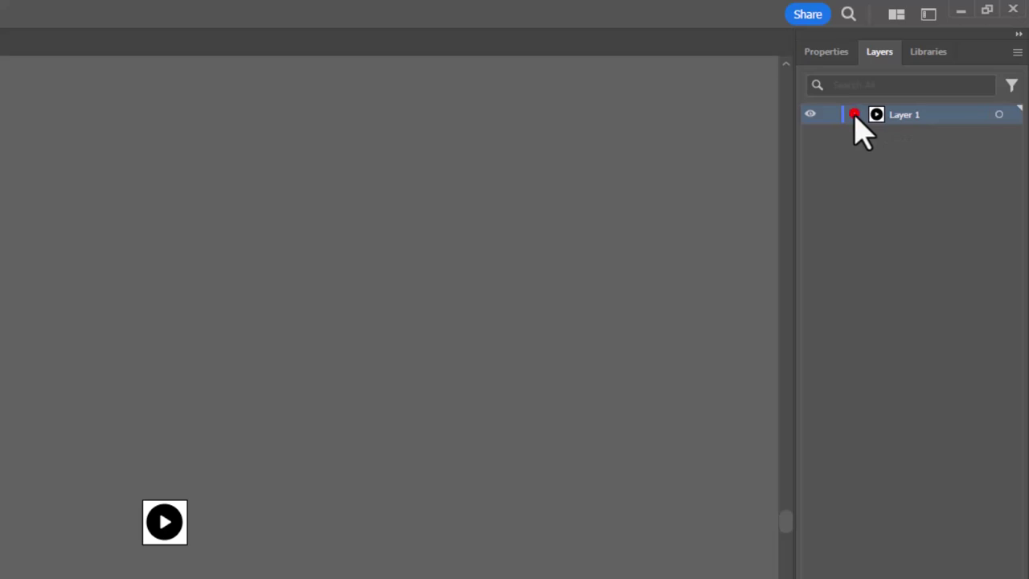
# Step: Expand Layer 1 and select the top <Group> containing the play icon
pyautogui.click(856, 114)
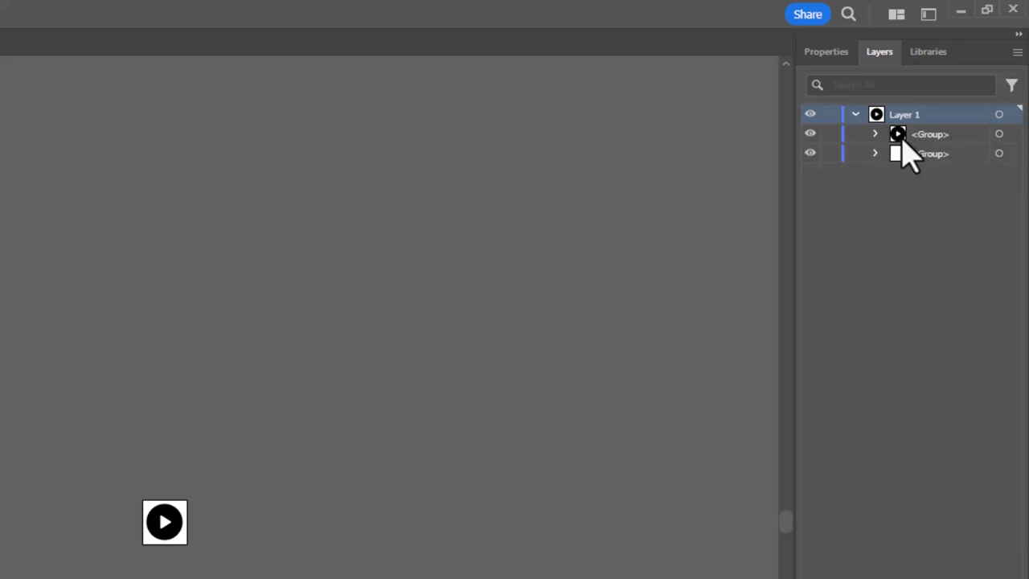
pyautogui.click(999, 134)
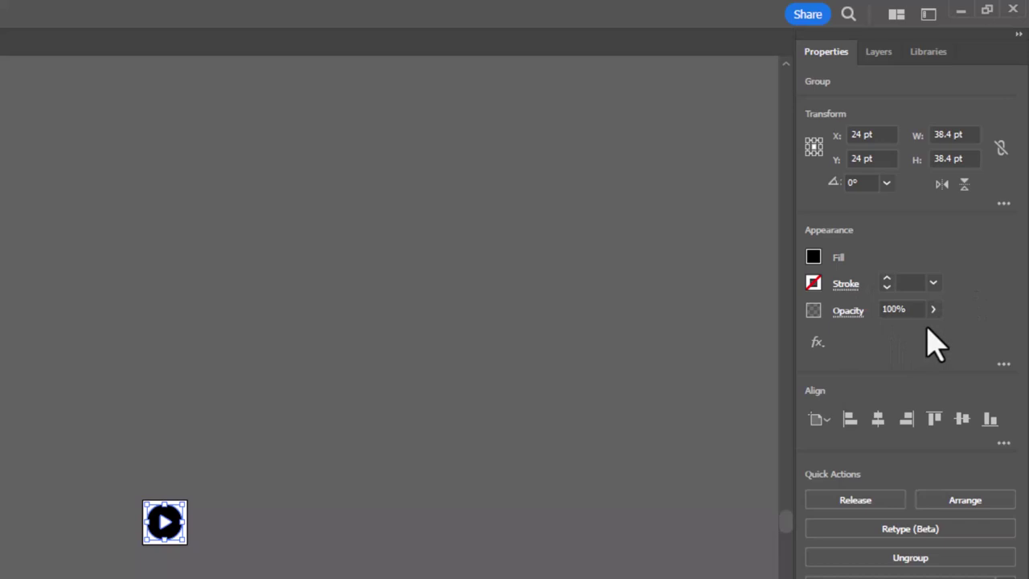
# Step: Open the icon's fill colour picker and set its colour mode to RGB
pyautogui.click(814, 258)
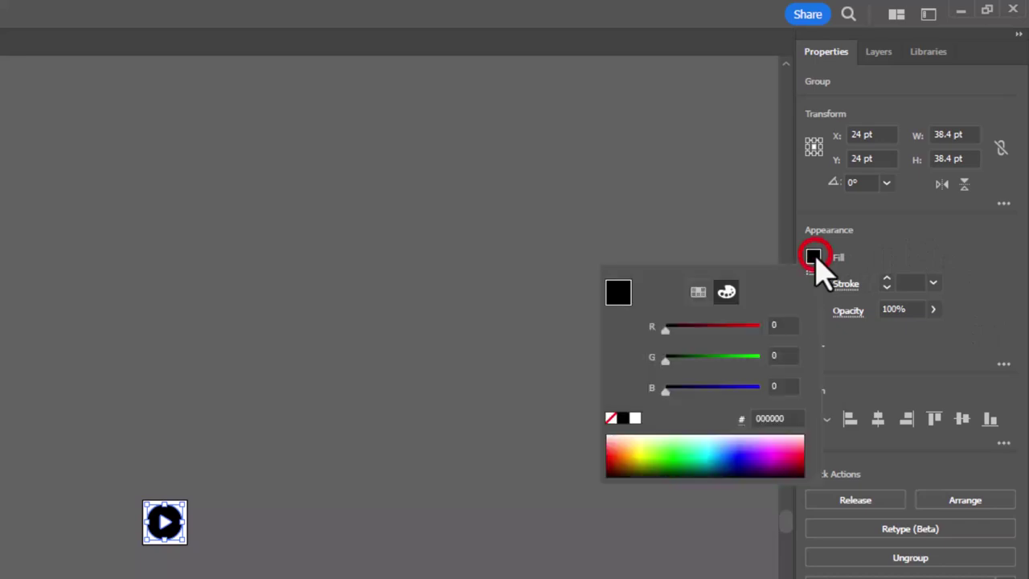
pyautogui.click(698, 292)
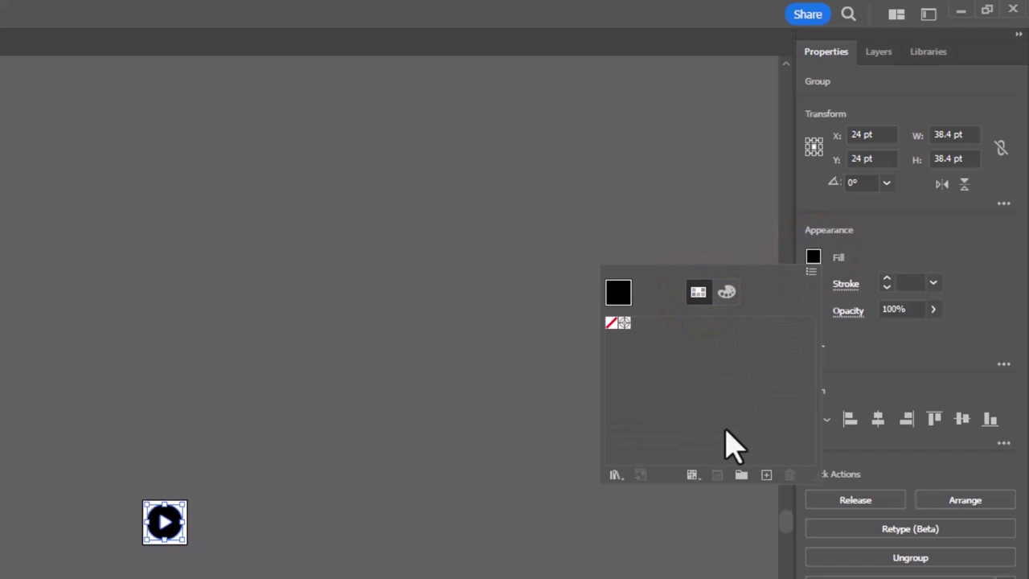
pyautogui.click(728, 291)
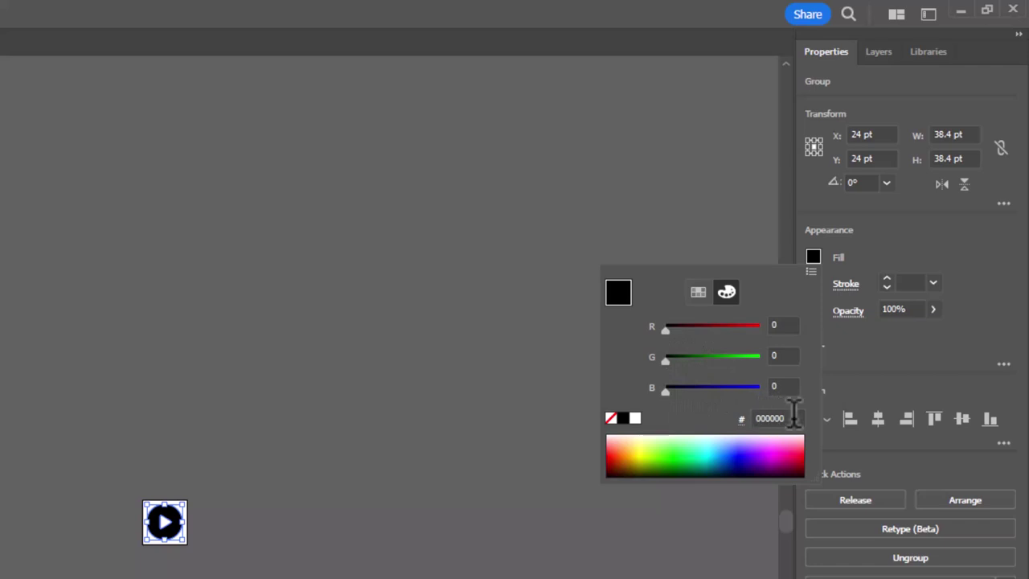
pyautogui.click(811, 272)
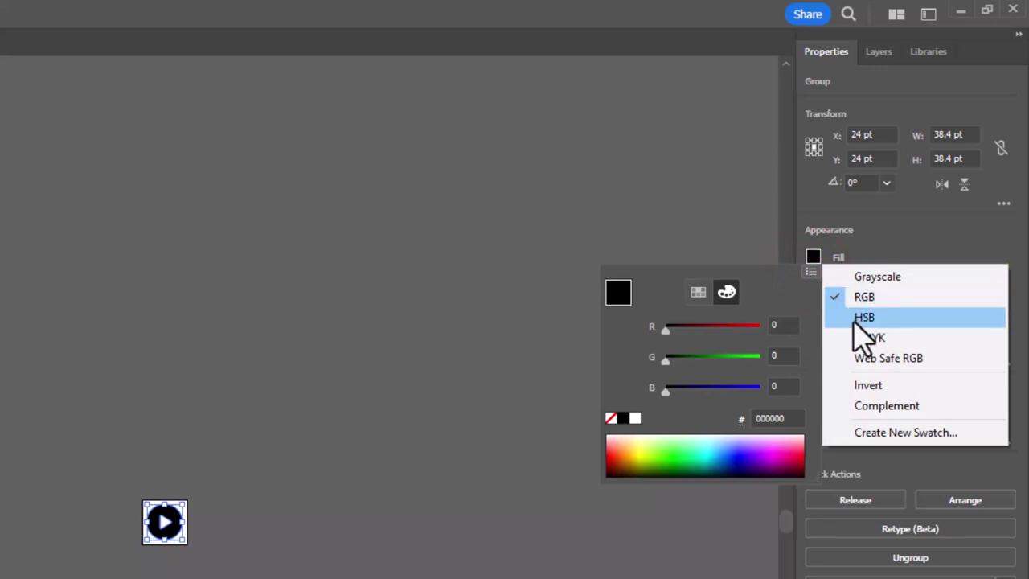
pyautogui.click(856, 318)
pyautogui.click(812, 272)
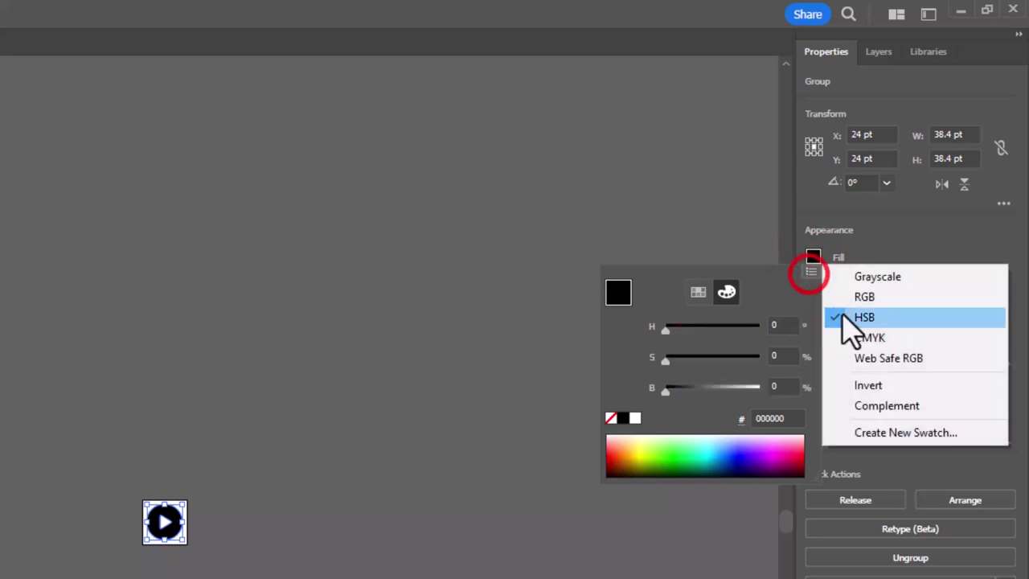
pyautogui.click(892, 338)
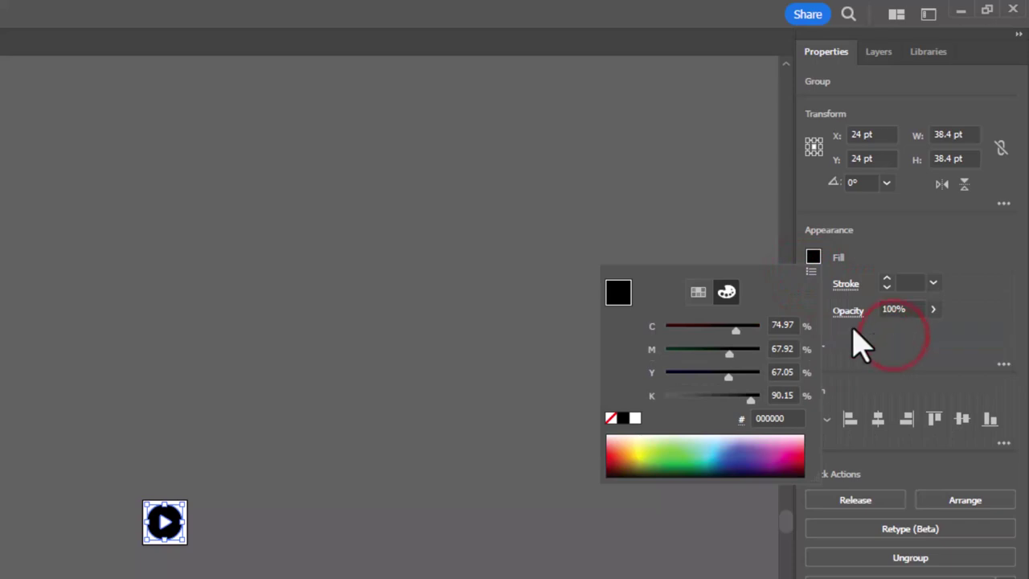
pyautogui.click(811, 272)
pyautogui.click(862, 296)
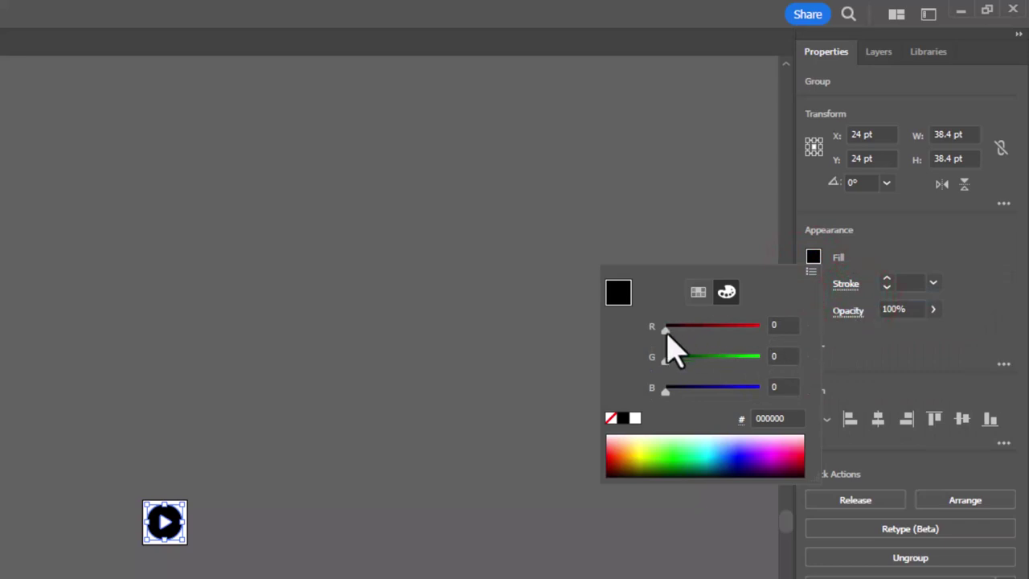
# Step: Set the fill to R 123, G 148, B 208 (hex 7B94D0)
pyautogui.moveTo(667, 330); pyautogui.dragTo(712, 337)
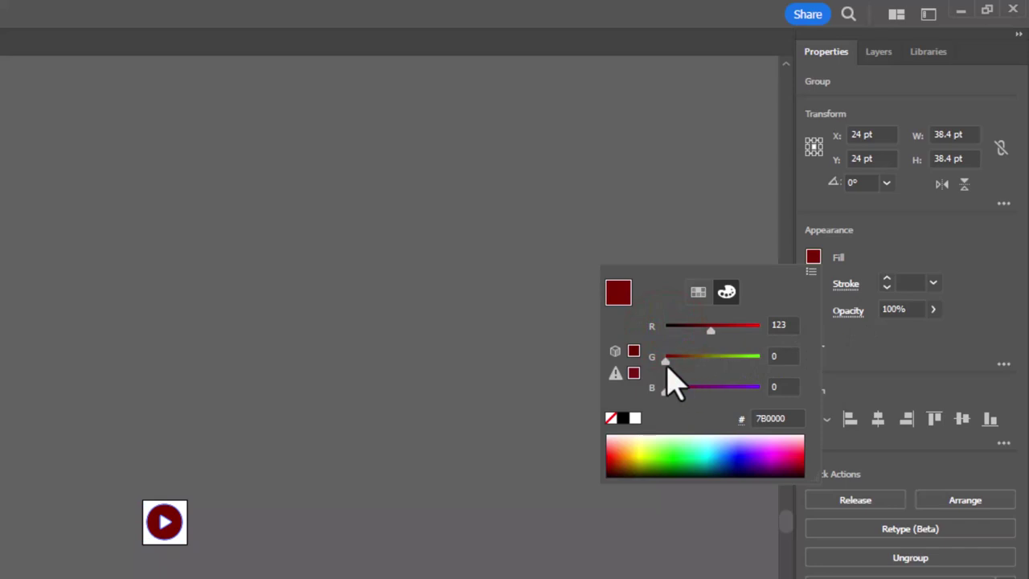
pyautogui.moveTo(667, 362); pyautogui.dragTo(720, 361)
pyautogui.click(664, 391)
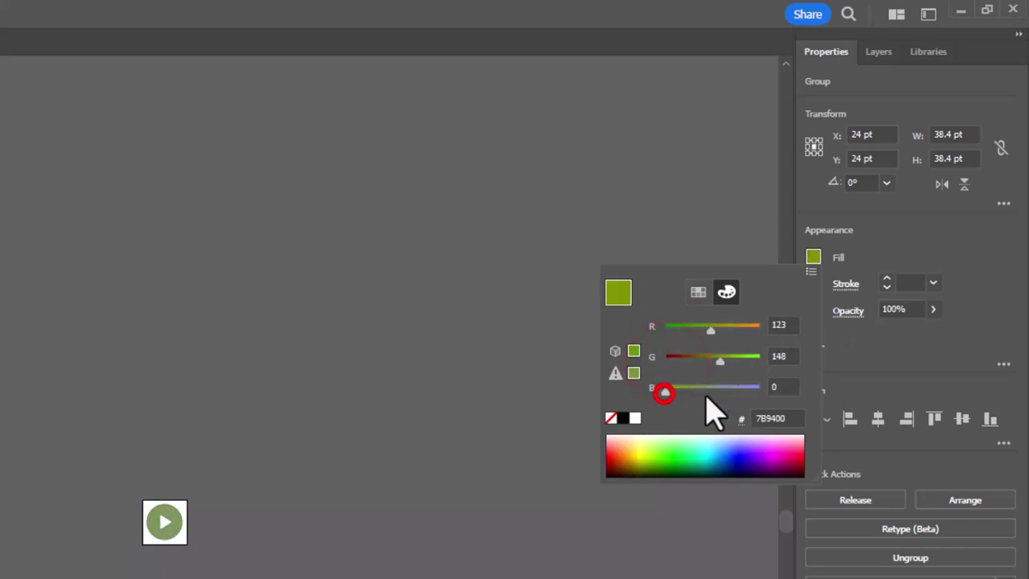
pyautogui.moveTo(706, 396); pyautogui.dragTo(741, 392)
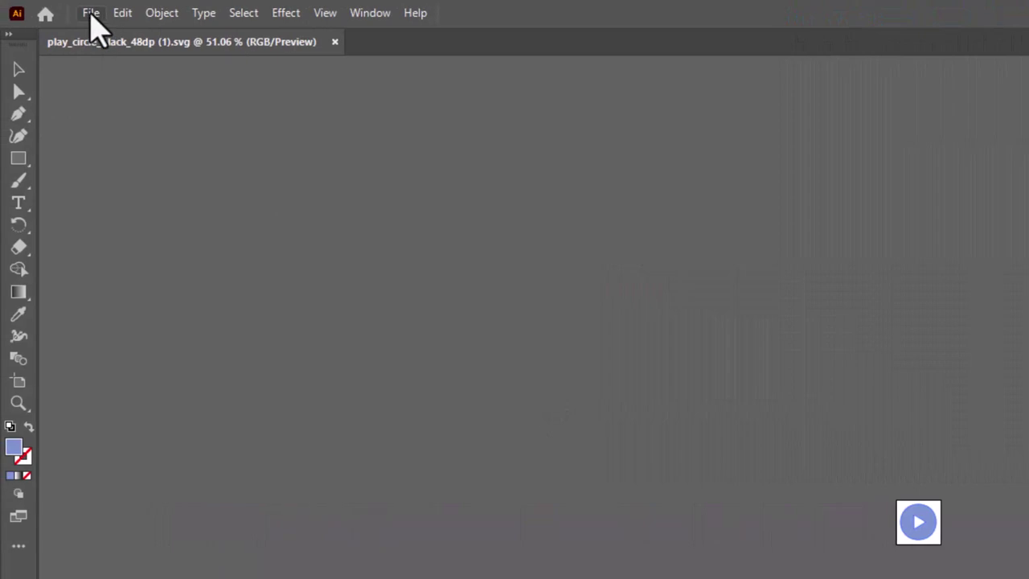
# Step: Open Export for Screens and rename the artboard to 'play'
pyautogui.click(91, 14)
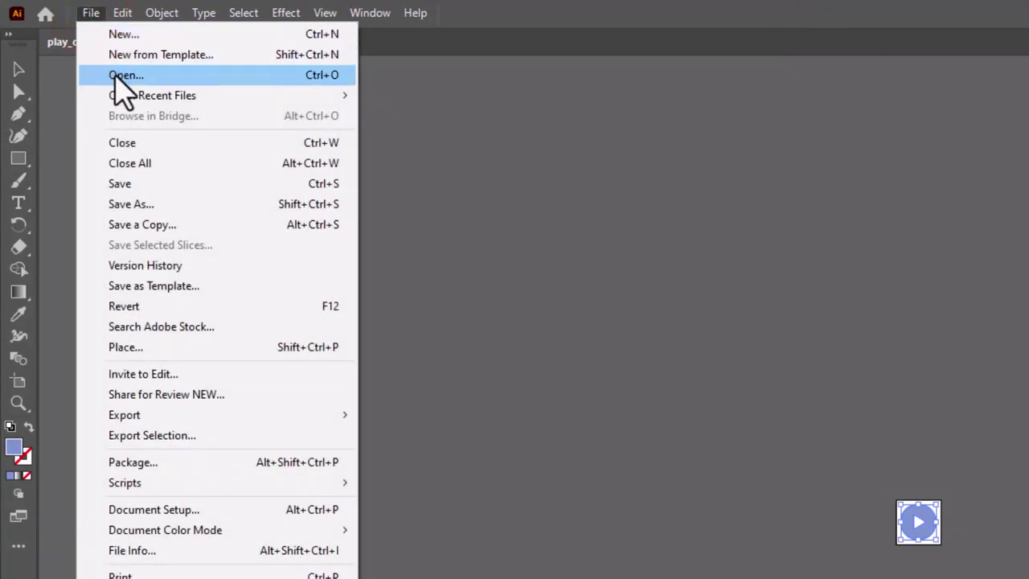
pyautogui.moveTo(189, 420)
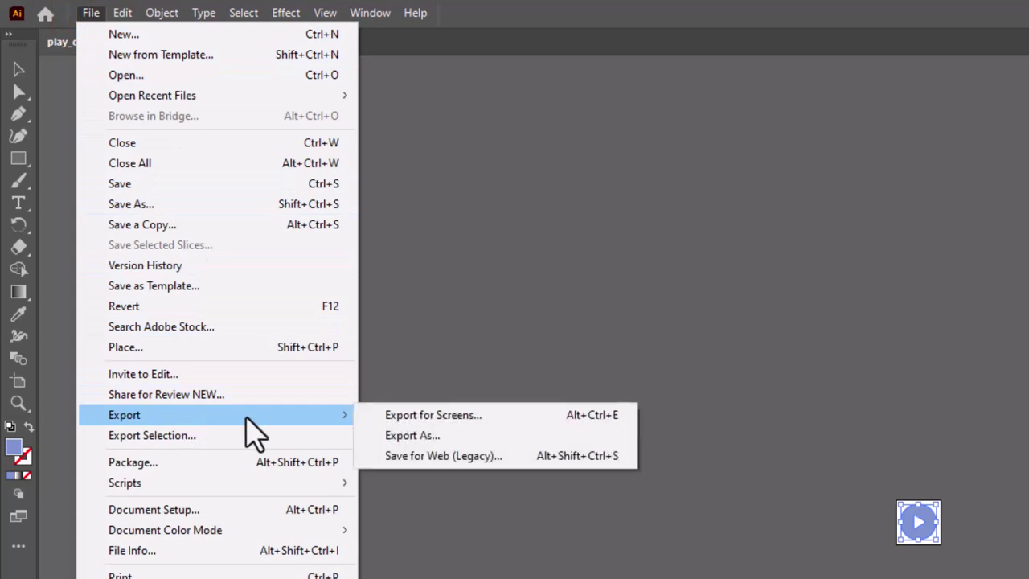
pyautogui.click(388, 416)
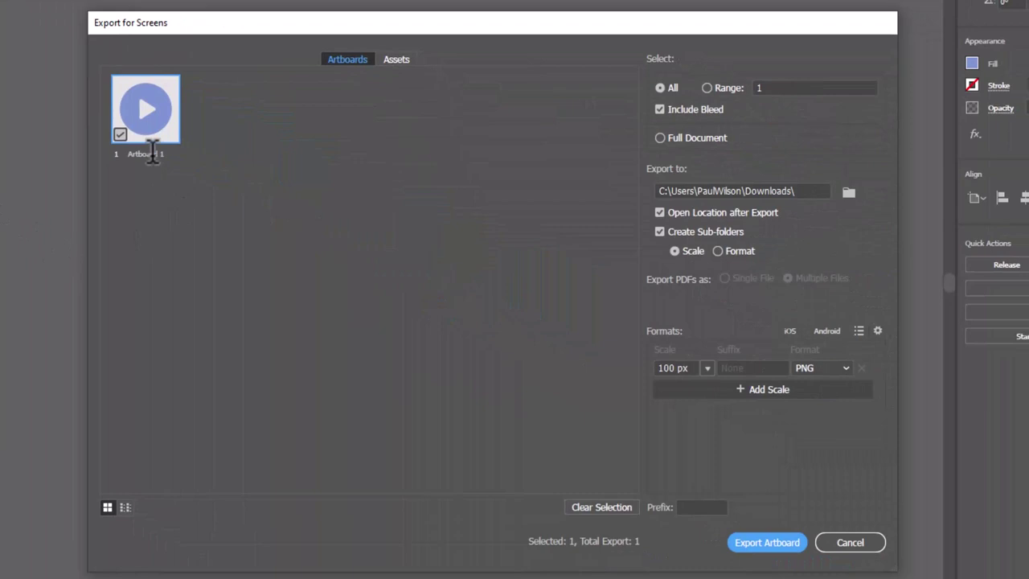
pyautogui.doubleClick(153, 153)
pyautogui.write('p')
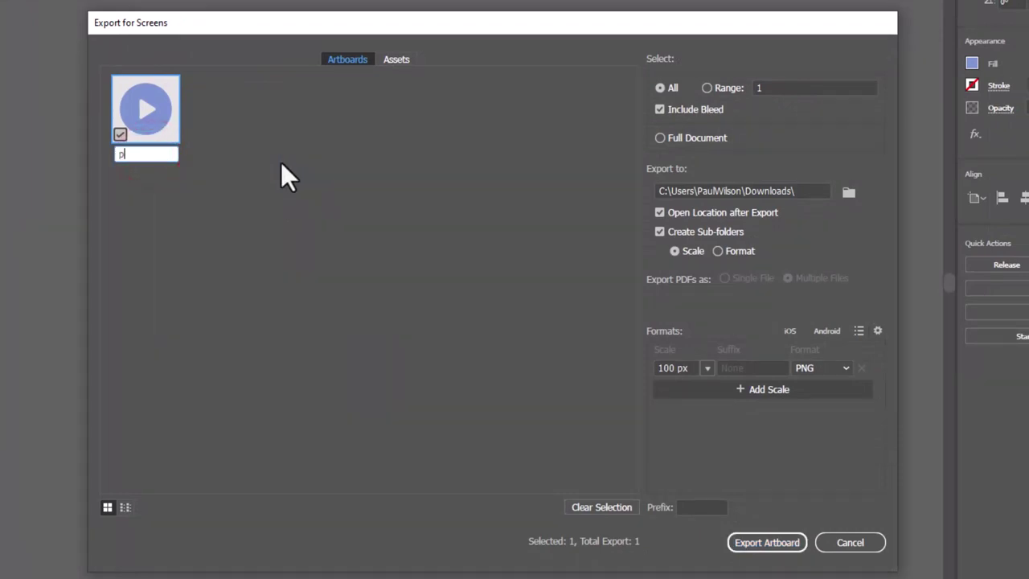
pyautogui.write('lay')
# Step: Set the export destination to the Desktop, with scaling by width
pyautogui.click(848, 194)
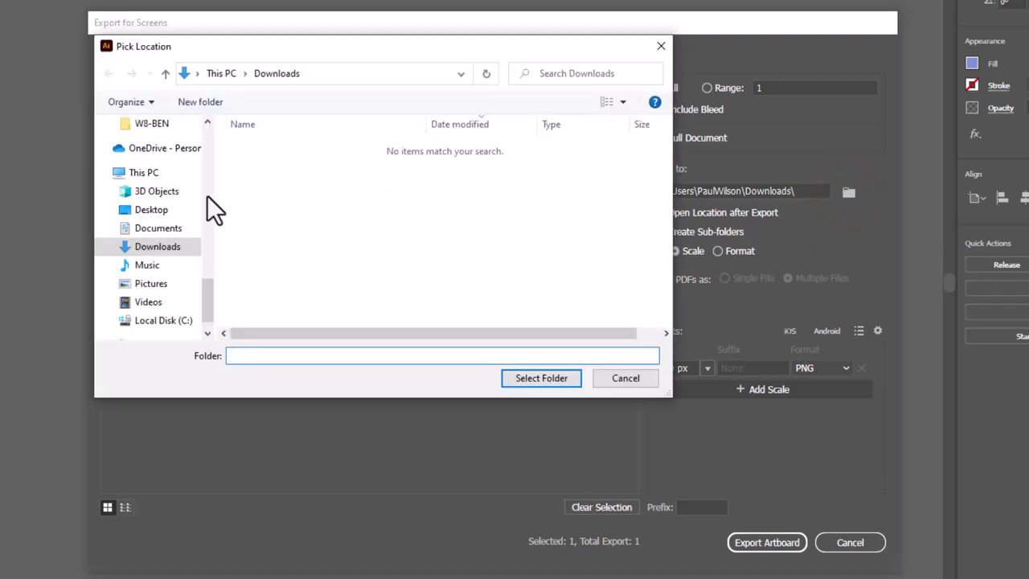
pyautogui.click(149, 210)
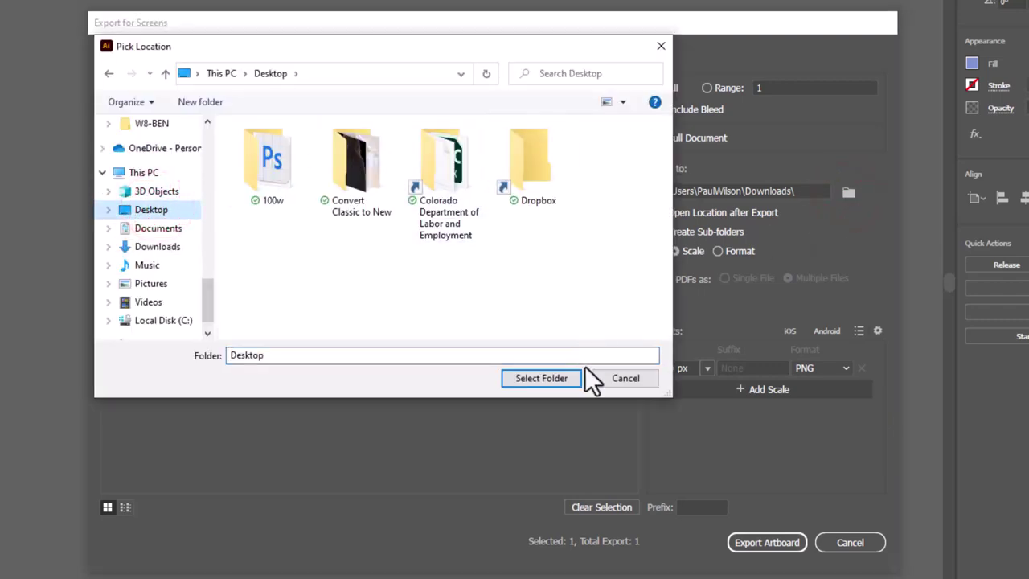
pyautogui.click(539, 376)
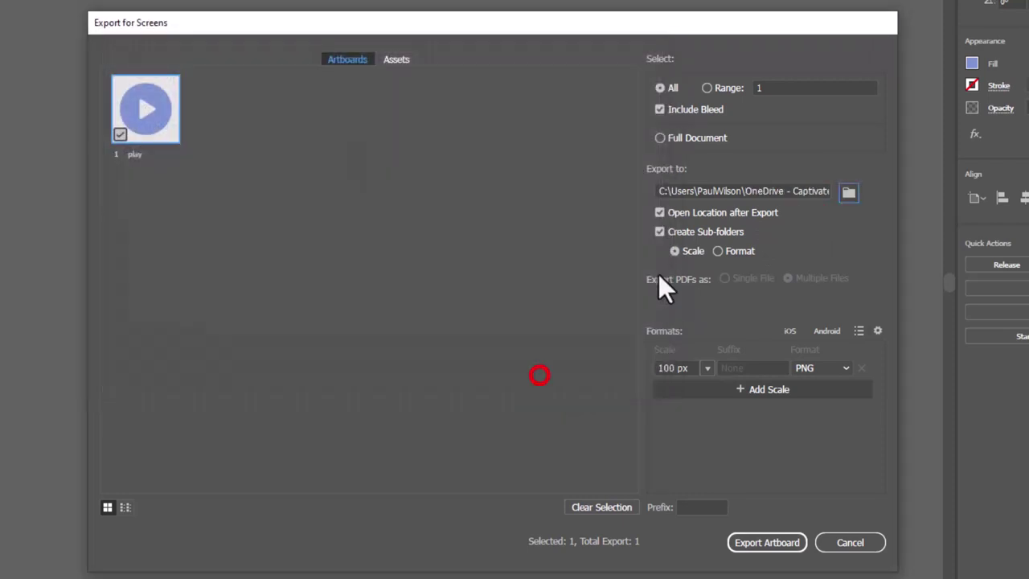
pyautogui.click(707, 367)
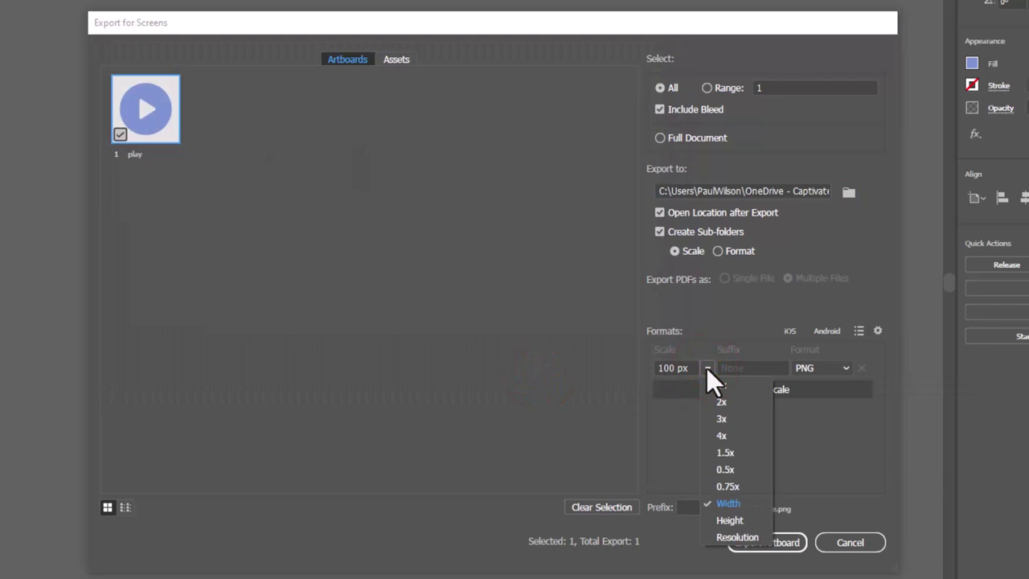
# Step: Keep Width scaling, change it from 100 to 500 px, and export the play artboard as PNG
pyautogui.click(739, 505)
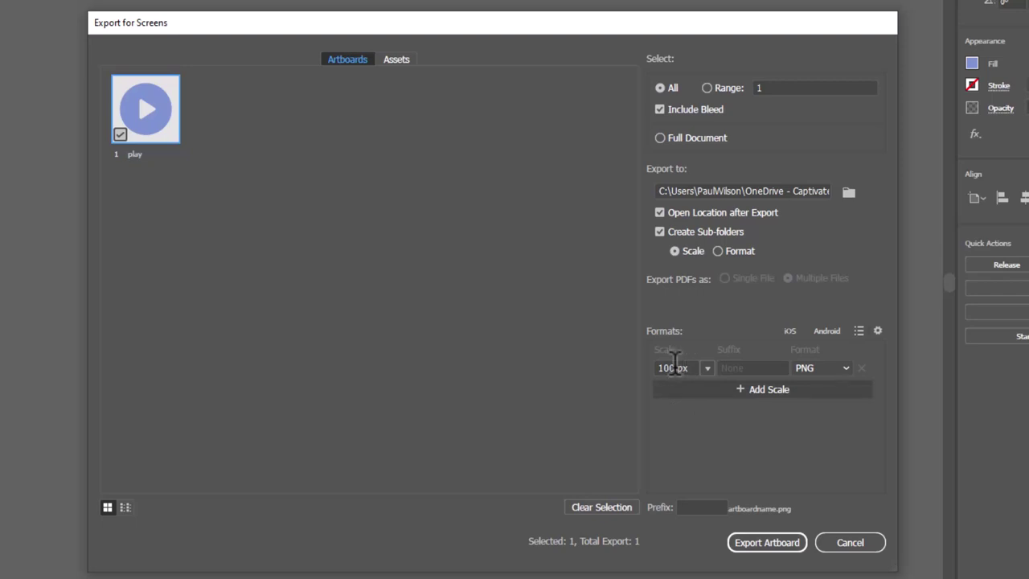
pyautogui.doubleClick(674, 366)
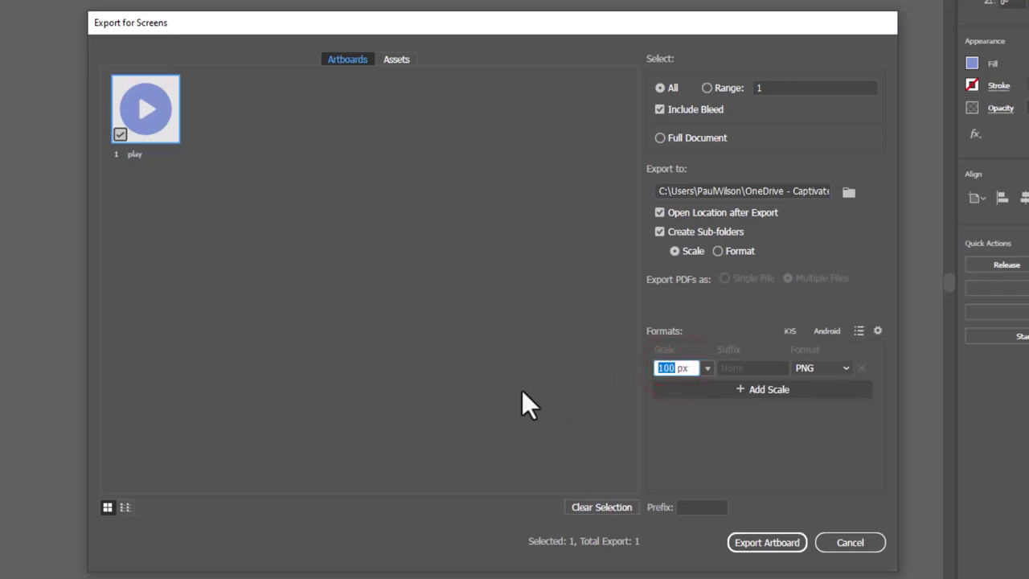
pyautogui.write('500')
pyautogui.click(776, 542)
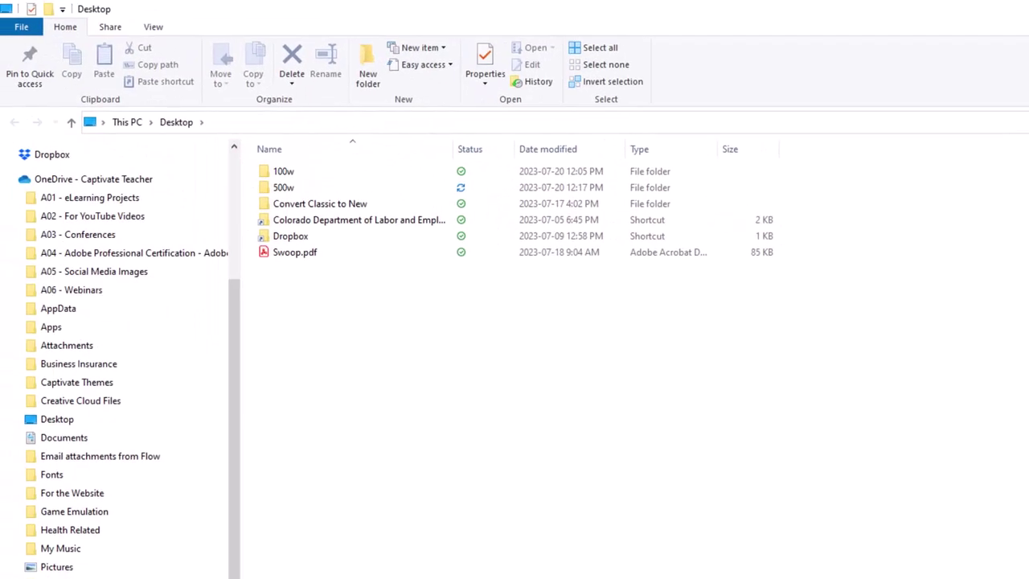
# Step: Open the 500w folder on the Desktop to find play.png
pyautogui.doubleClick(294, 187)
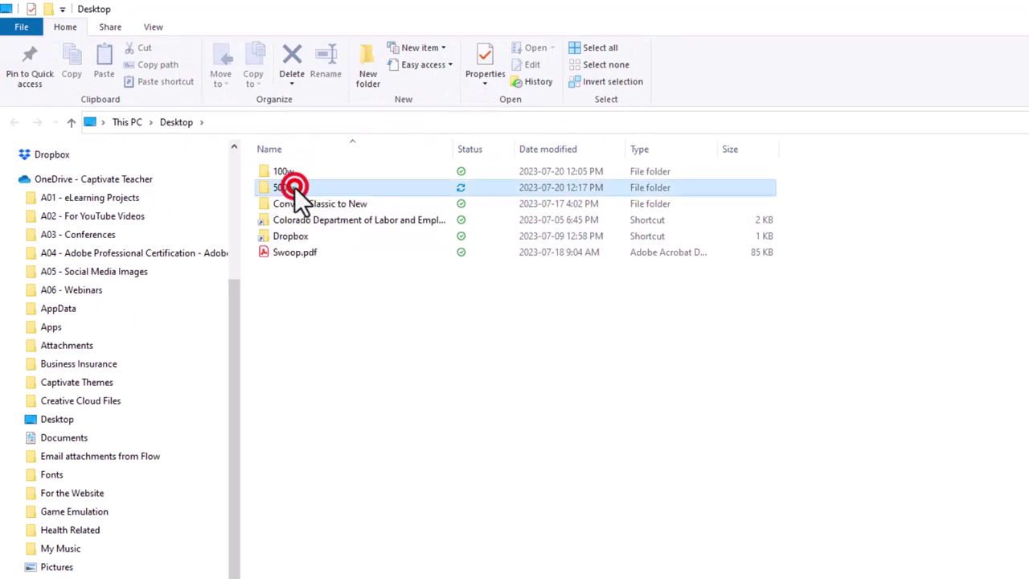